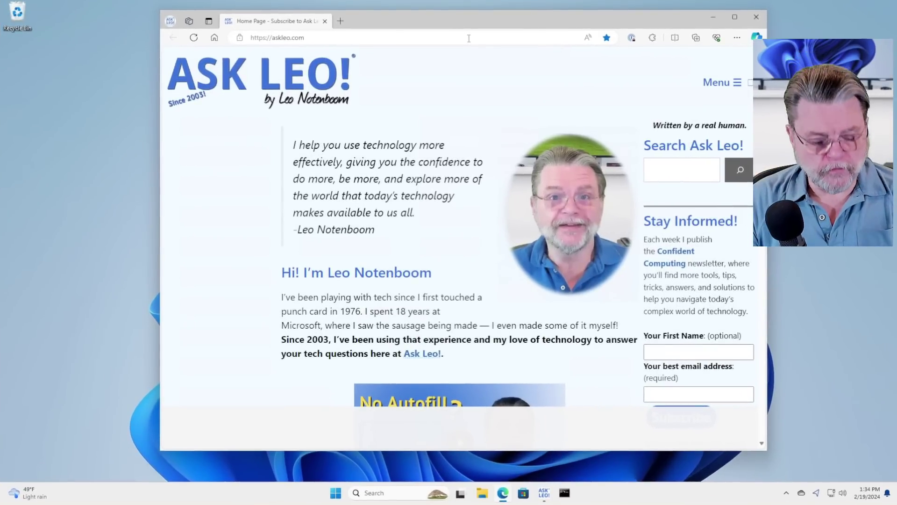
# Load mountainduck.io from Edge's address bar.
pyautogui.click(468, 38)
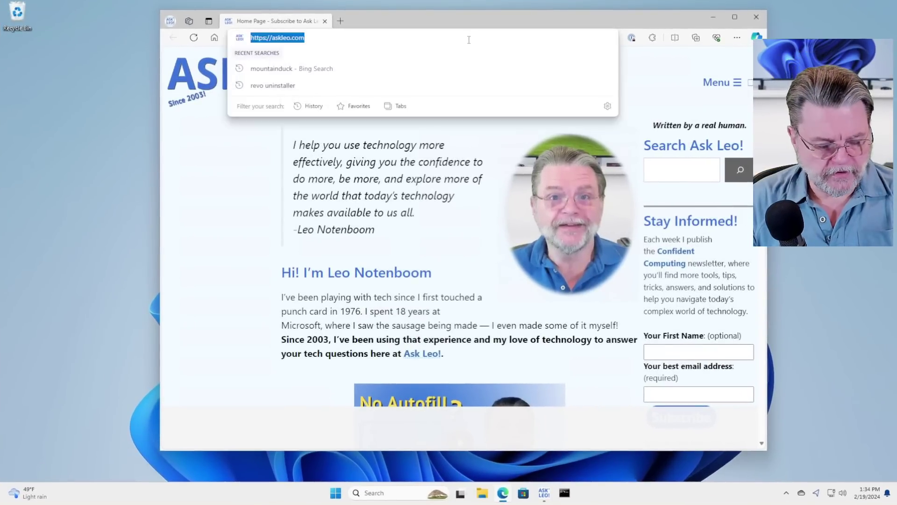
pyautogui.write('mountainduck.')
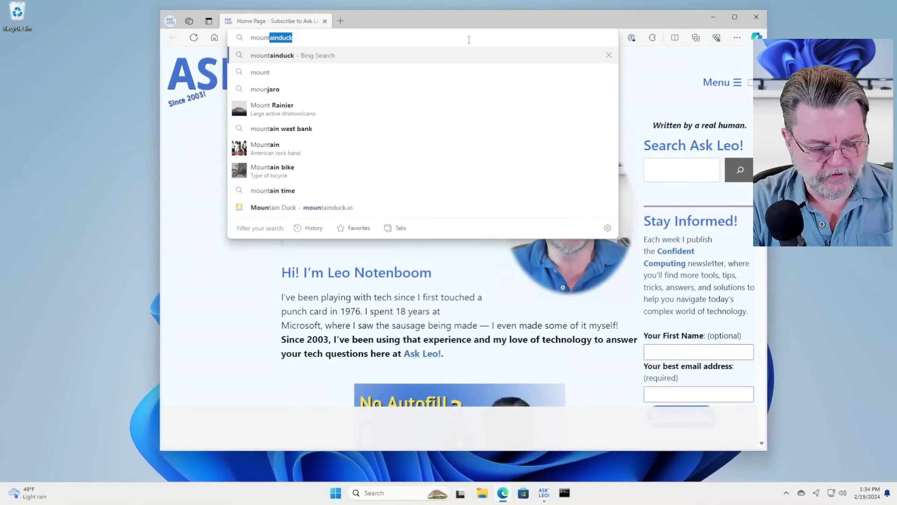
pyautogui.write('io')
pyautogui.press('Return')
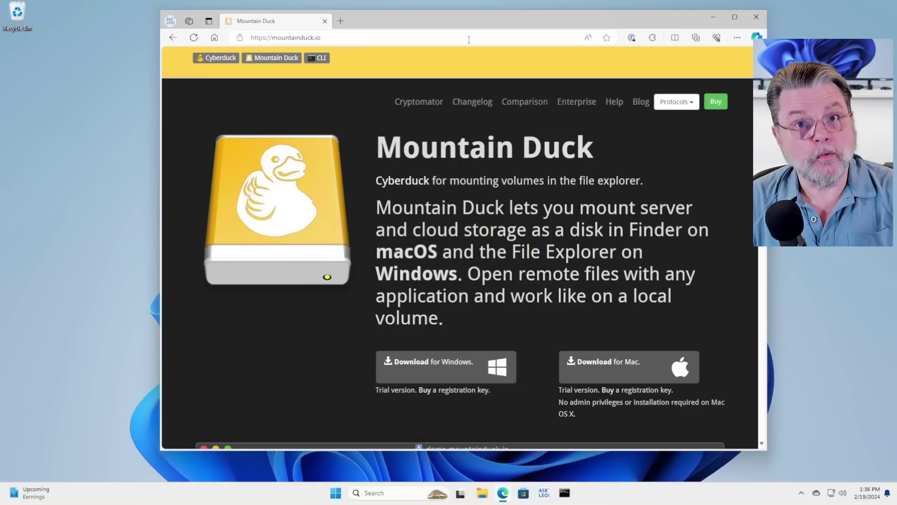
# Check OneDrive's sync status, then download the Mountain Duck installer for Windows.
pyautogui.click(816, 493)
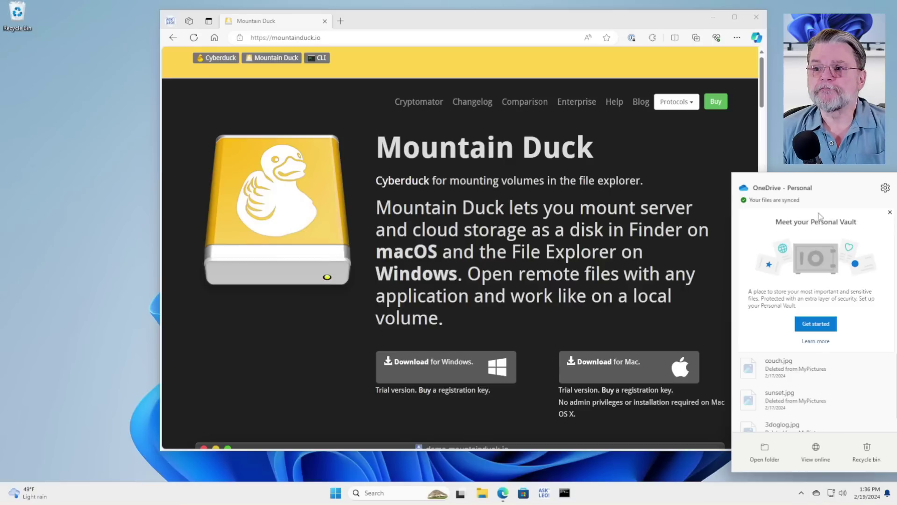
pyautogui.click(726, 156)
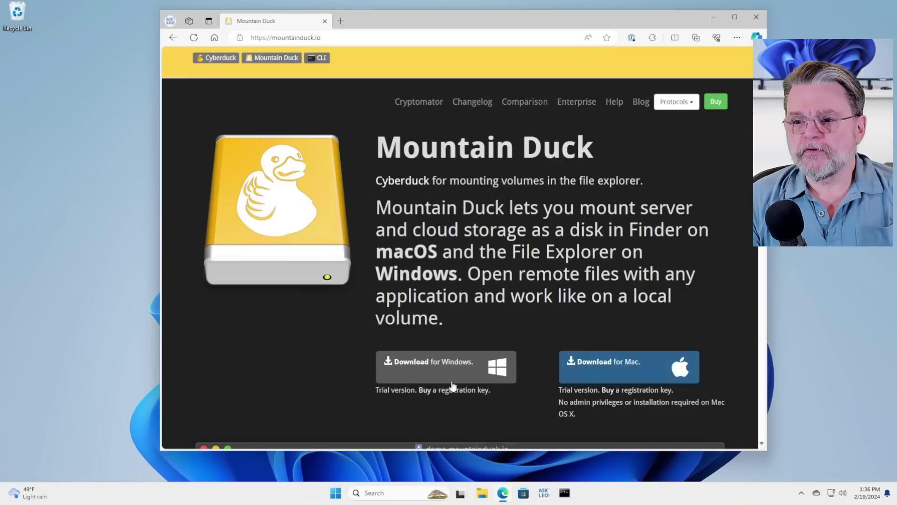
pyautogui.click(425, 369)
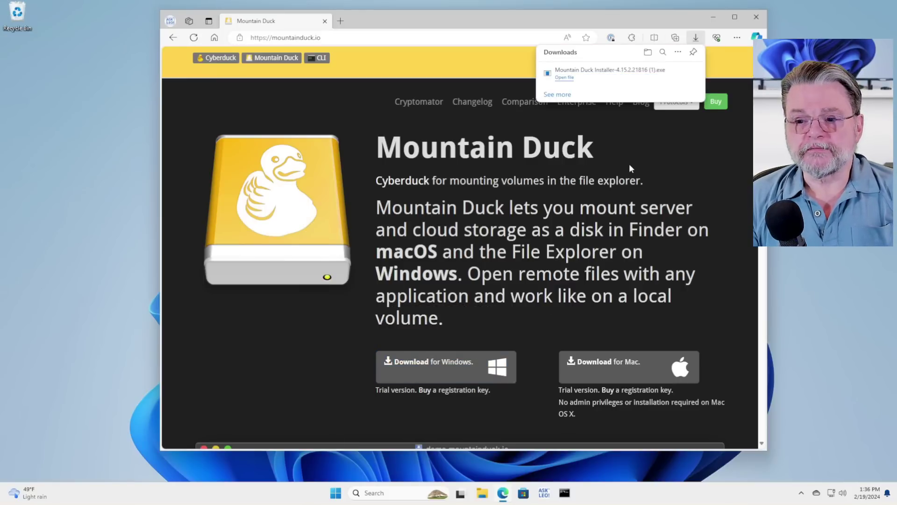
# Close Edge, install Mountain Duck approving the UAC prompt, and restart the computer.
pyautogui.click(756, 16)
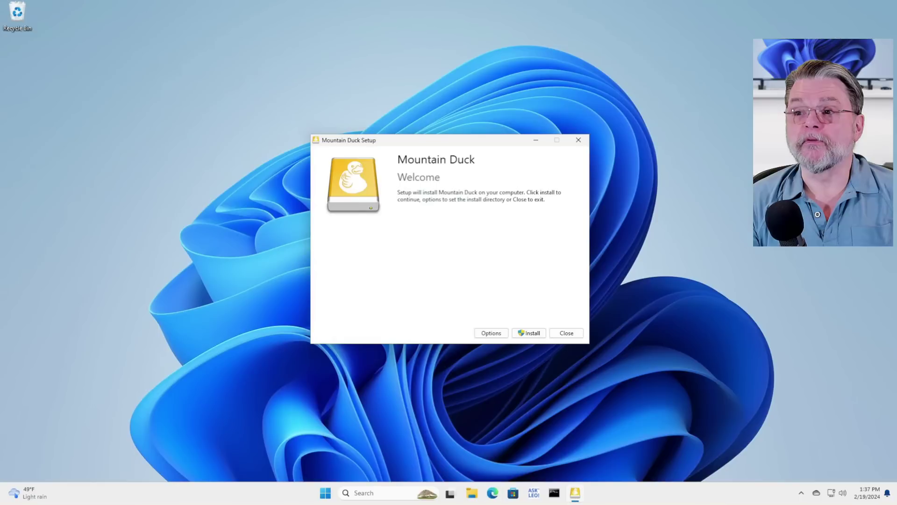
pyautogui.click(532, 333)
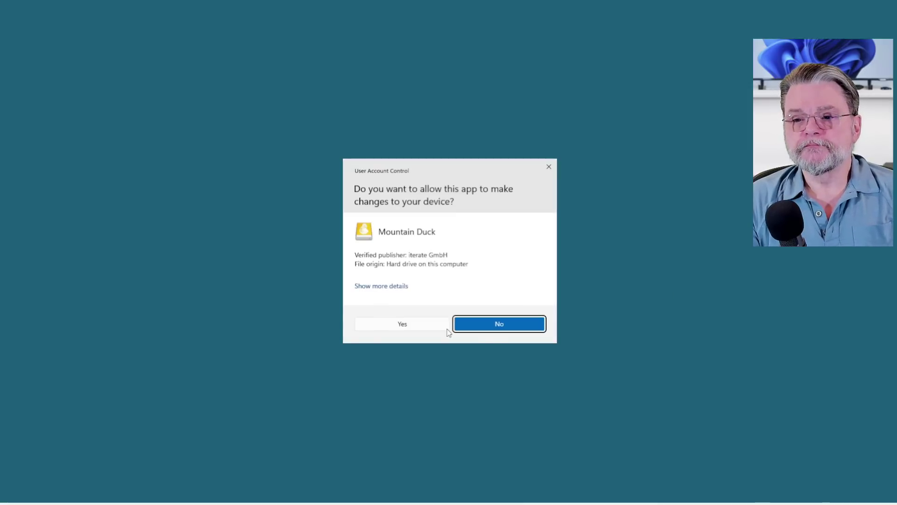
pyautogui.click(460, 325)
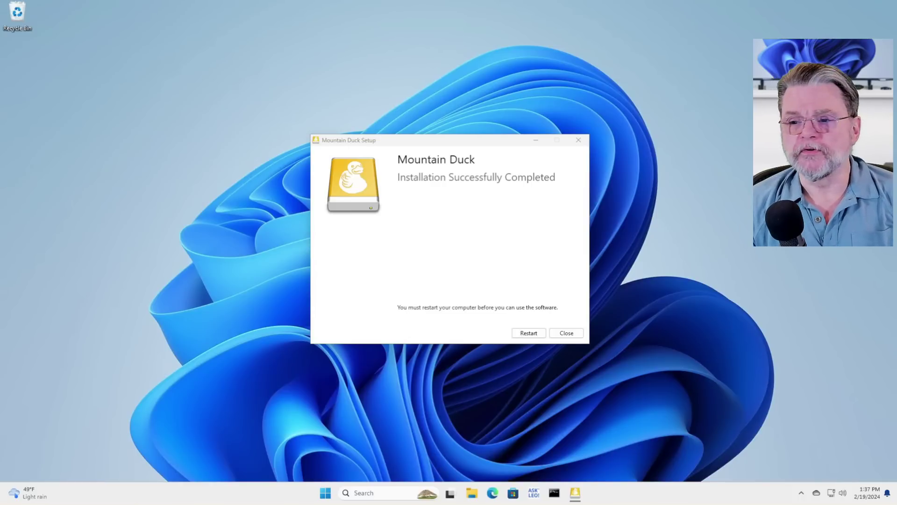
pyautogui.click(533, 333)
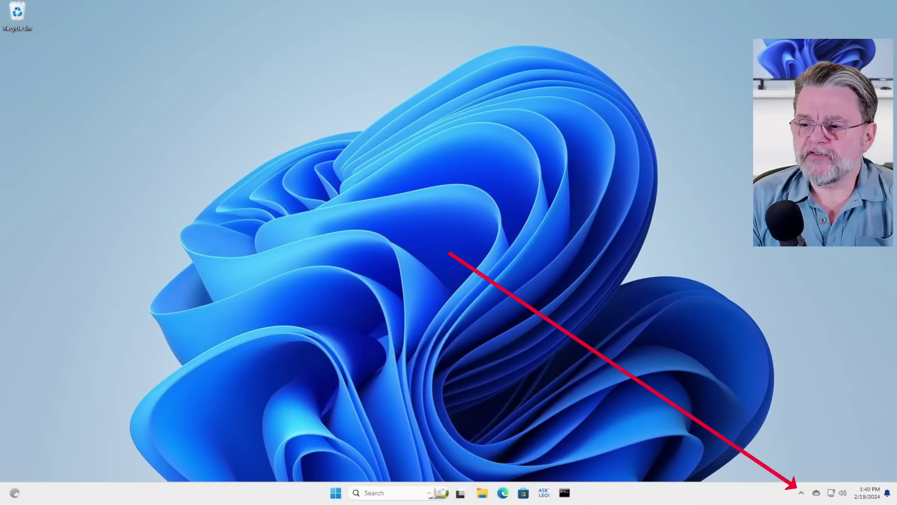
# Move Mountain Duck's icon from the hidden tray icons onto the visible taskbar tray and open its menu.
pyautogui.click(802, 492)
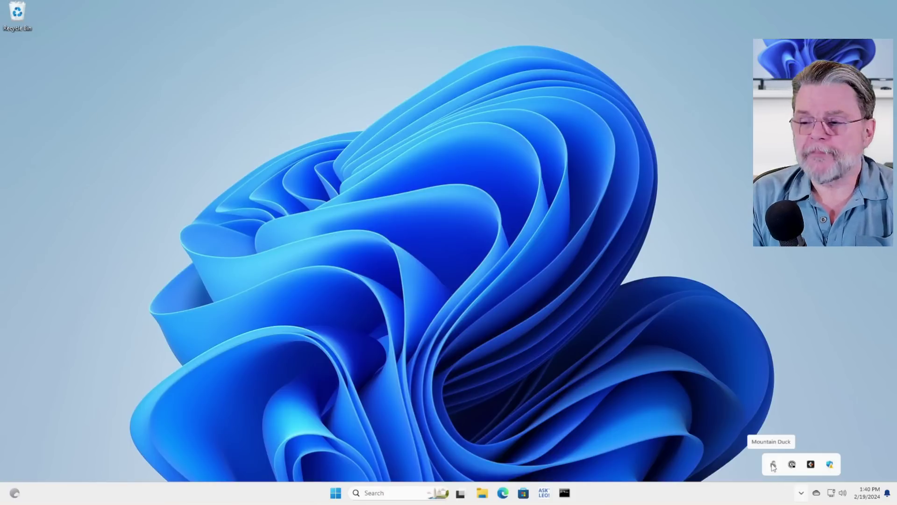
pyautogui.moveTo(774, 466); pyautogui.dragTo(805, 496)
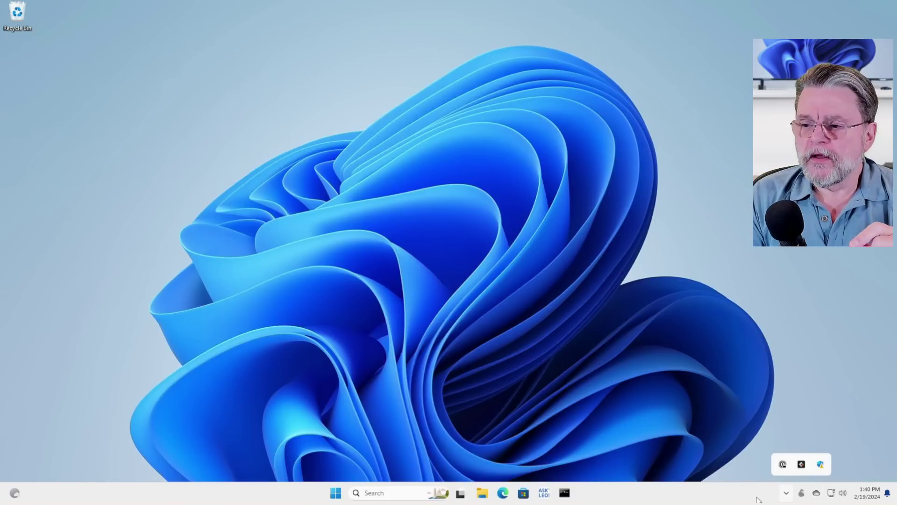
pyautogui.click(786, 496)
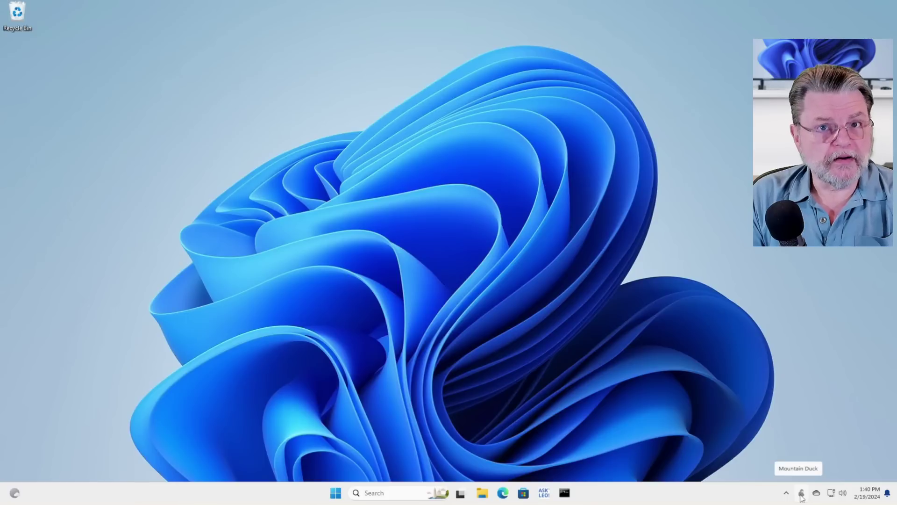
pyautogui.click(802, 494)
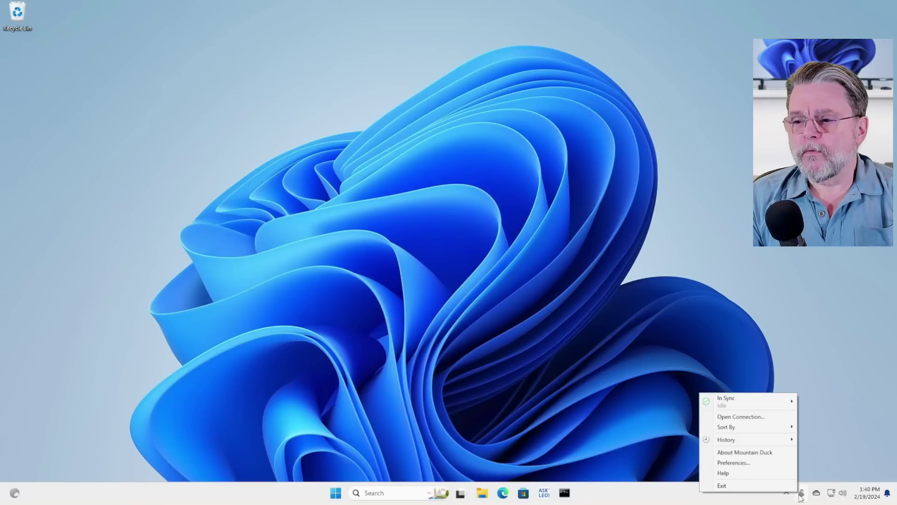
# Create a new Mountain Duck connection with type Microsoft OneDrive.
pyautogui.click(742, 417)
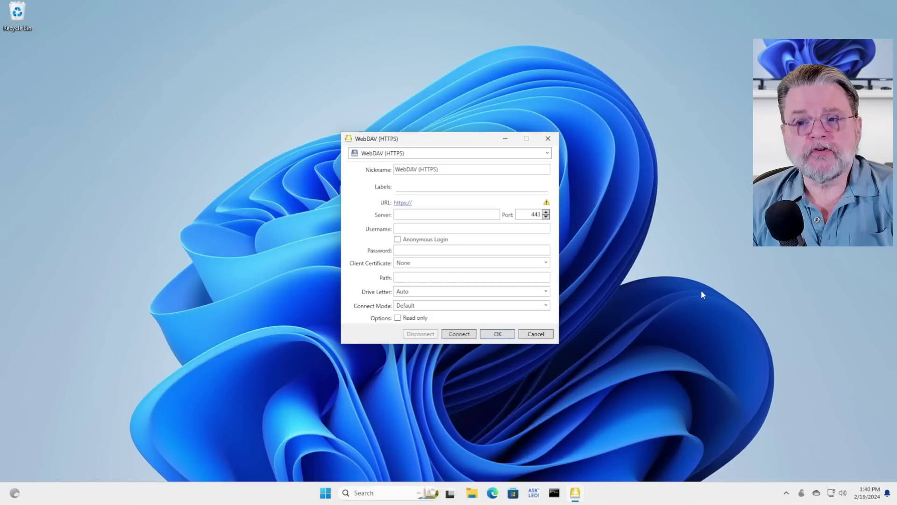
pyautogui.click(545, 154)
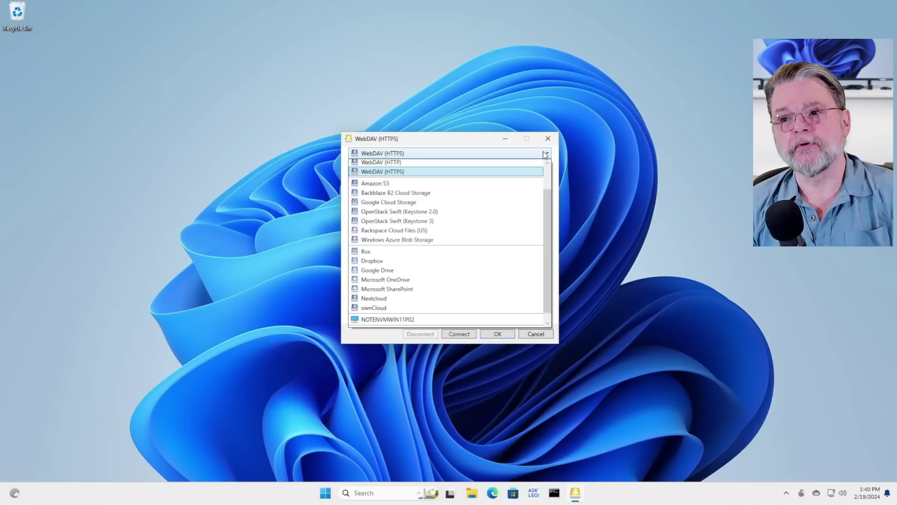
pyautogui.scroll(1, 540, 182)
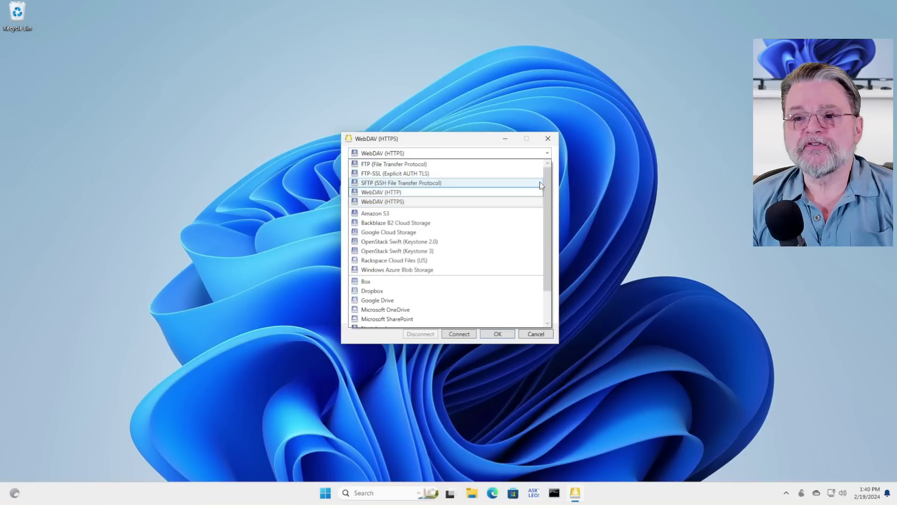
pyautogui.click(453, 310)
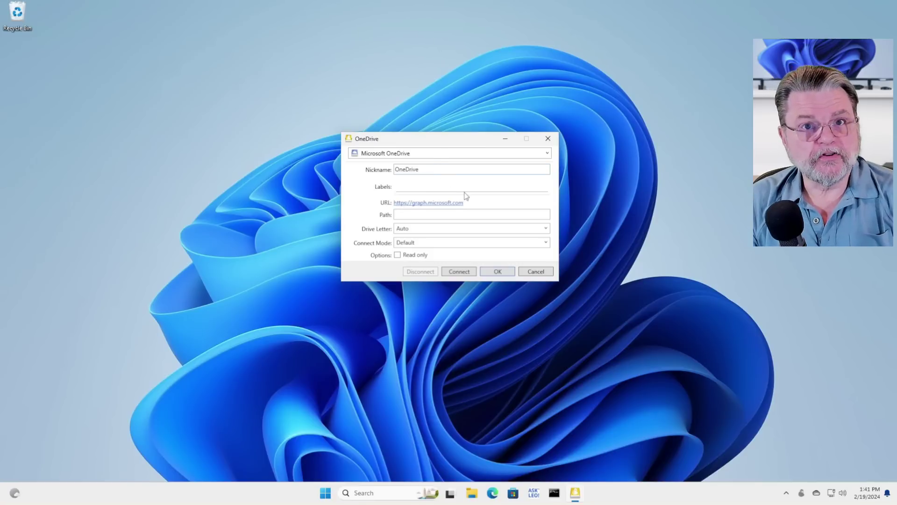
# Enter path / and assign drive letter O: to the OneDrive bookmark.
pyautogui.press('Tab')
pyautogui.press('Tab')
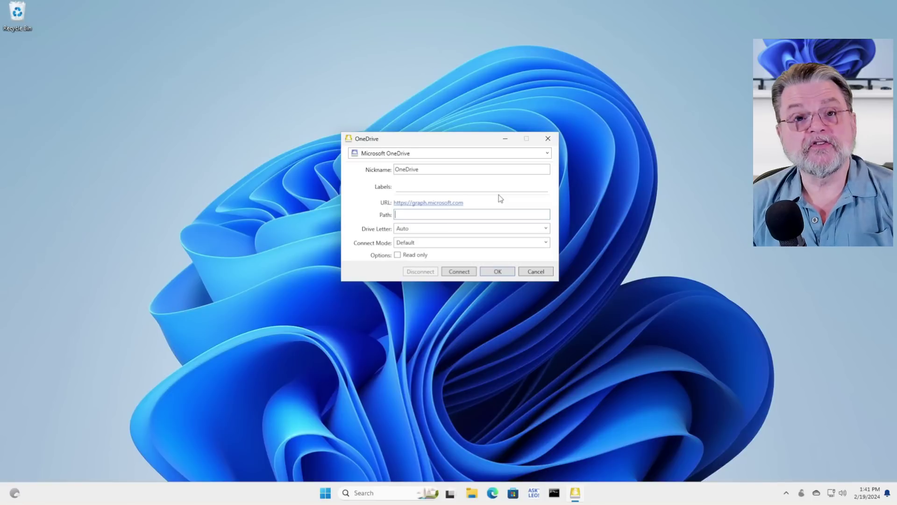
pyautogui.write('/')
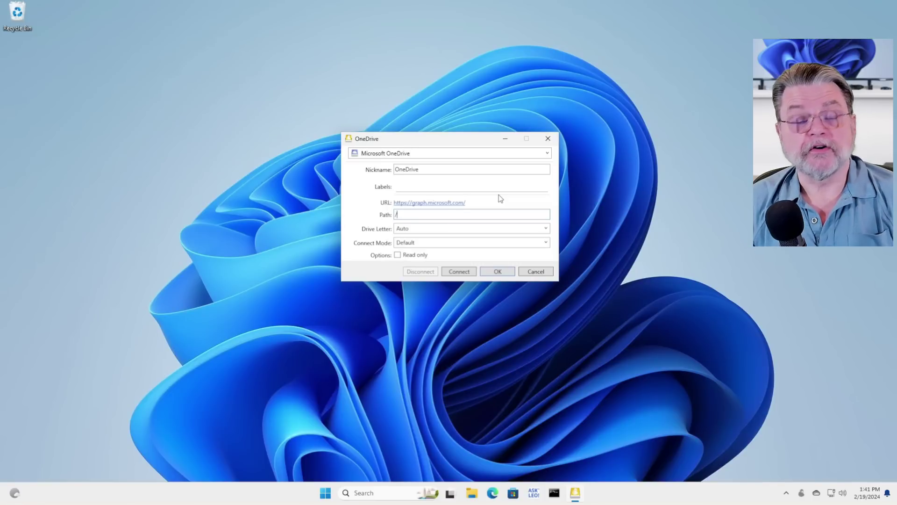
pyautogui.click(493, 228)
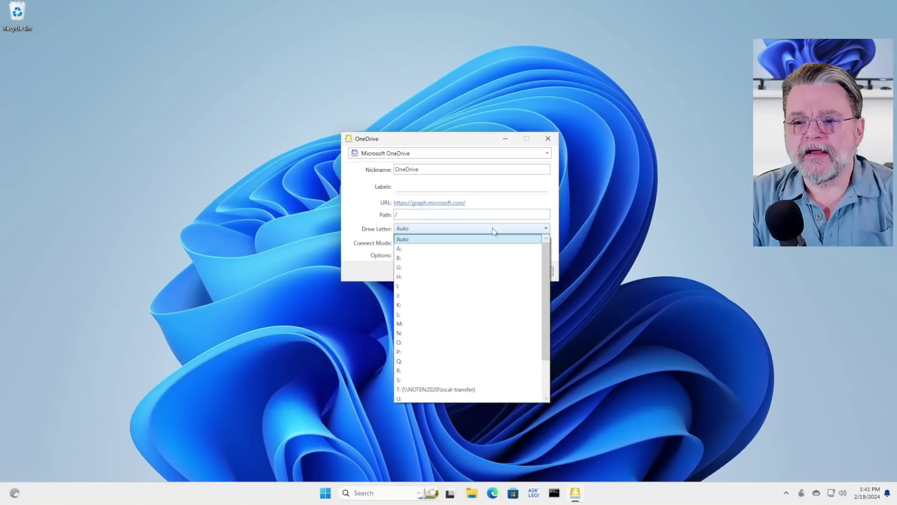
pyautogui.click(439, 343)
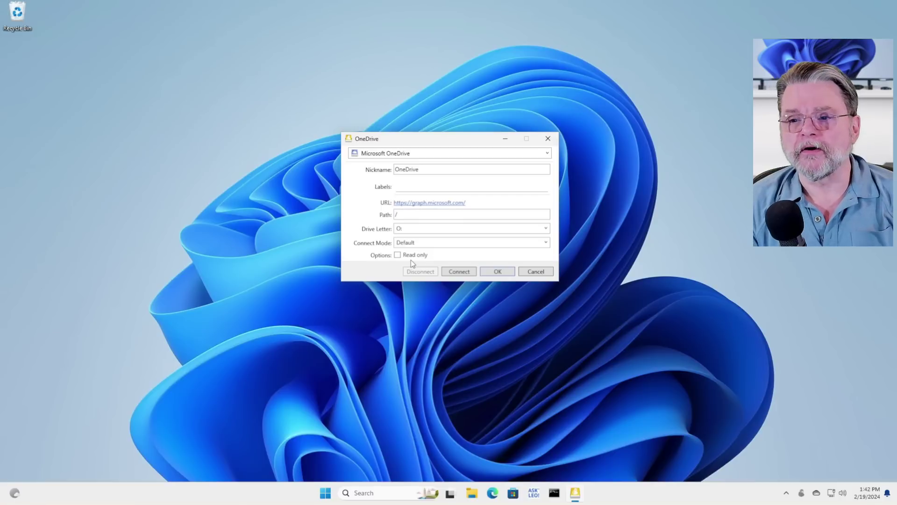
# Connect and sign in to OneDrive with the suggested Microsoft account.
pyautogui.click(459, 272)
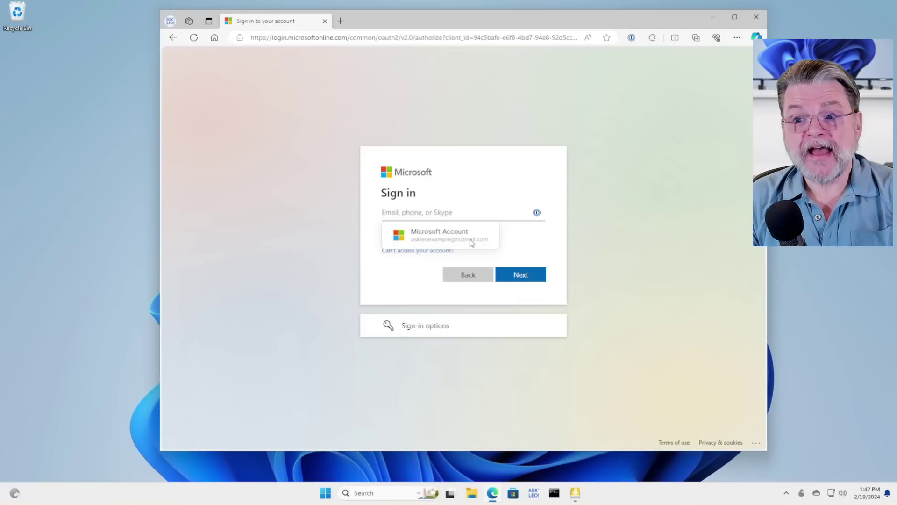
pyautogui.click(438, 239)
pyautogui.click(519, 274)
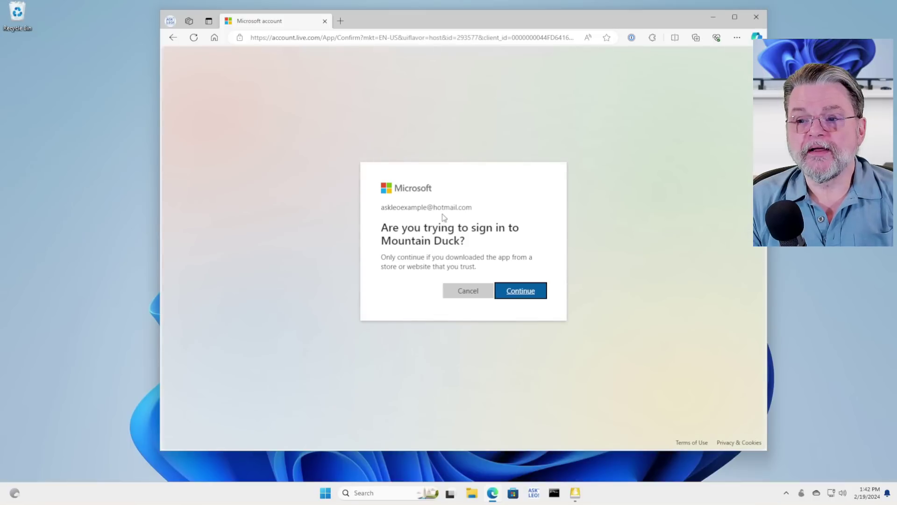
pyautogui.click(523, 293)
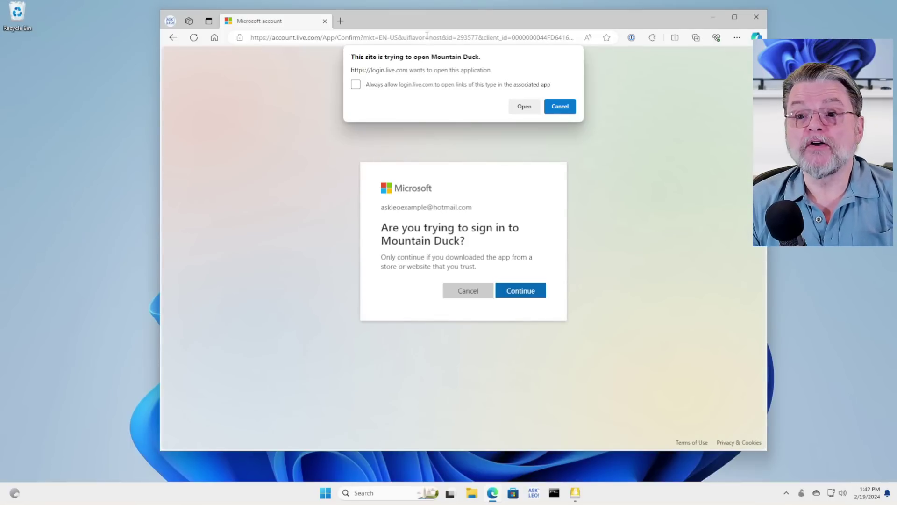
# Always allow login.live.com to open Mountain Duck, confirm sign-in, and return to the Ask Leo home page.
pyautogui.click(356, 85)
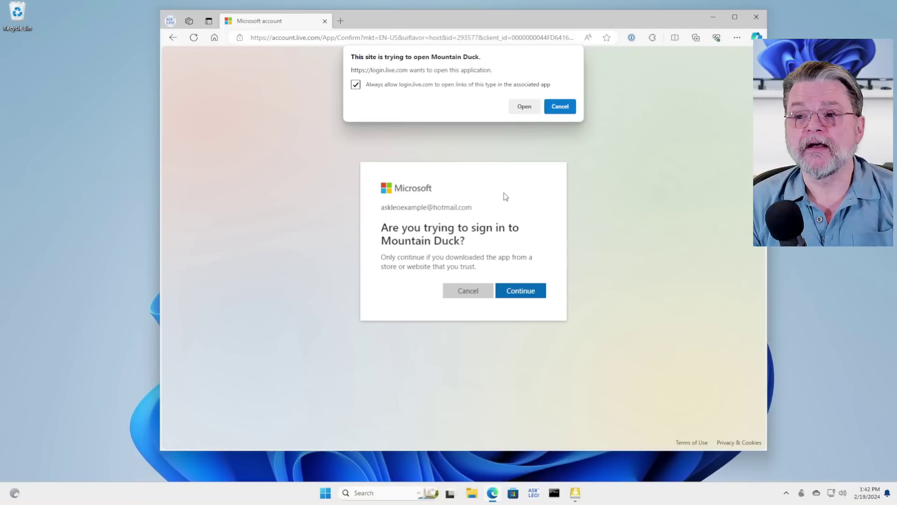
pyautogui.click(567, 109)
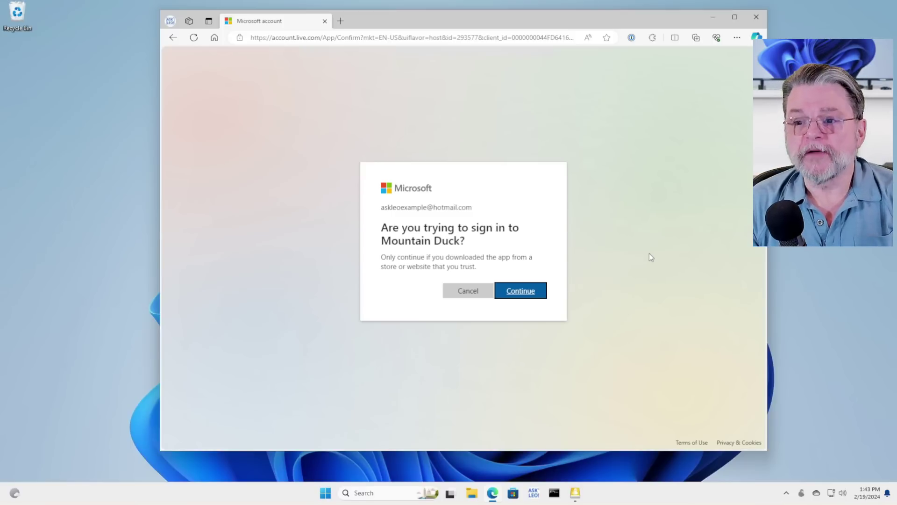
pyautogui.click(525, 292)
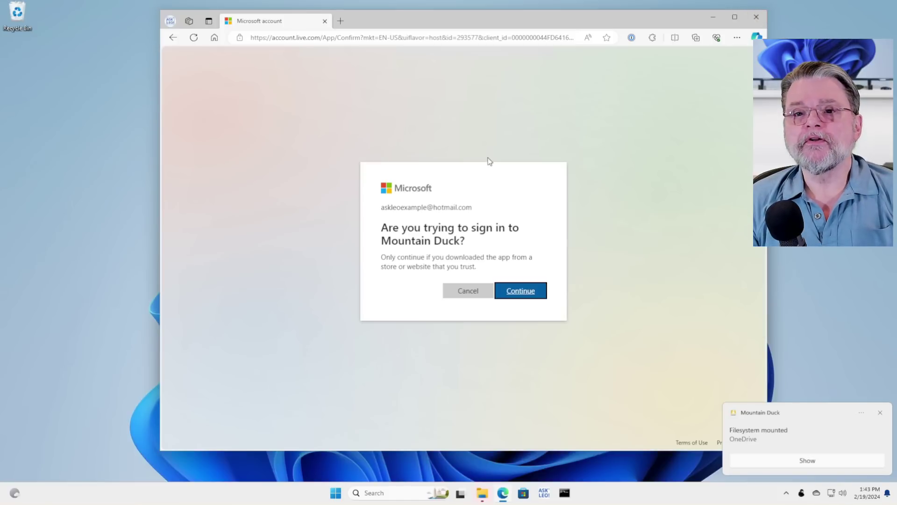
pyautogui.click(214, 40)
pyautogui.click(323, 37)
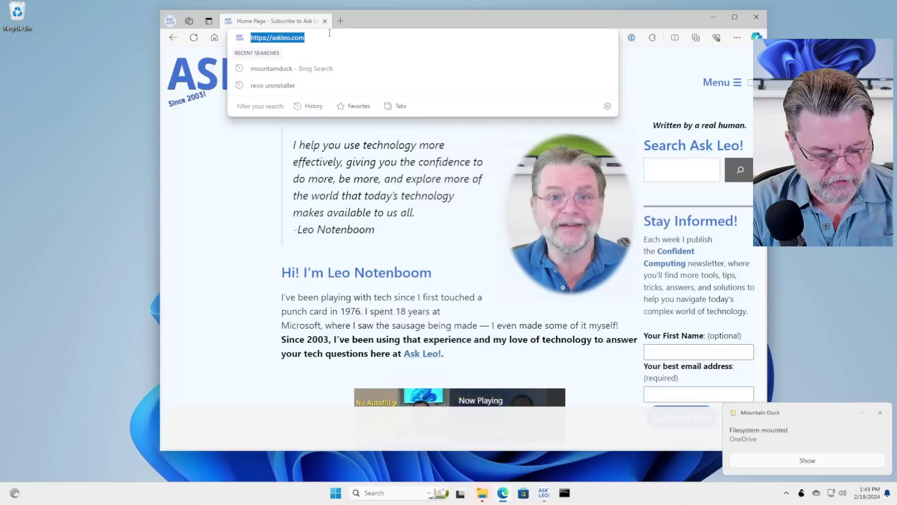
# Load onedrive.live.com and browse its files, then minimize Edge to show the O: drive.
pyautogui.write('one')
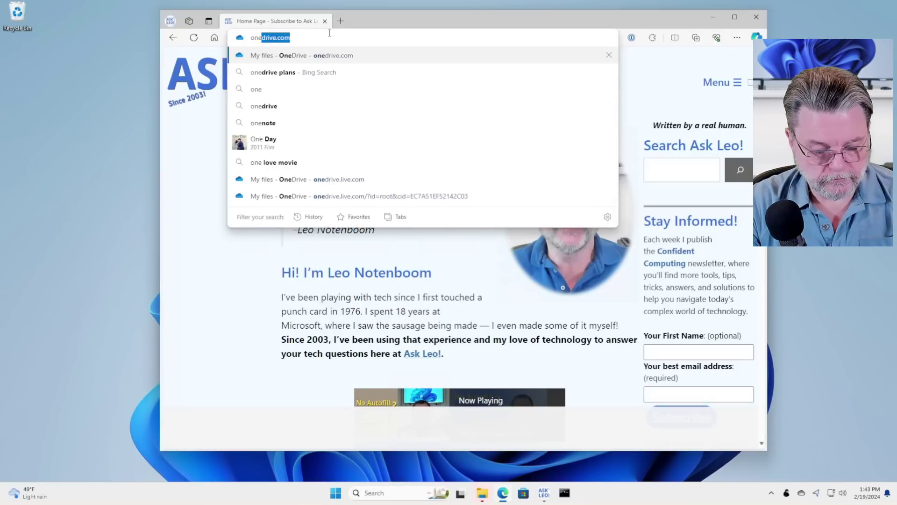
pyautogui.write('drive.live.com')
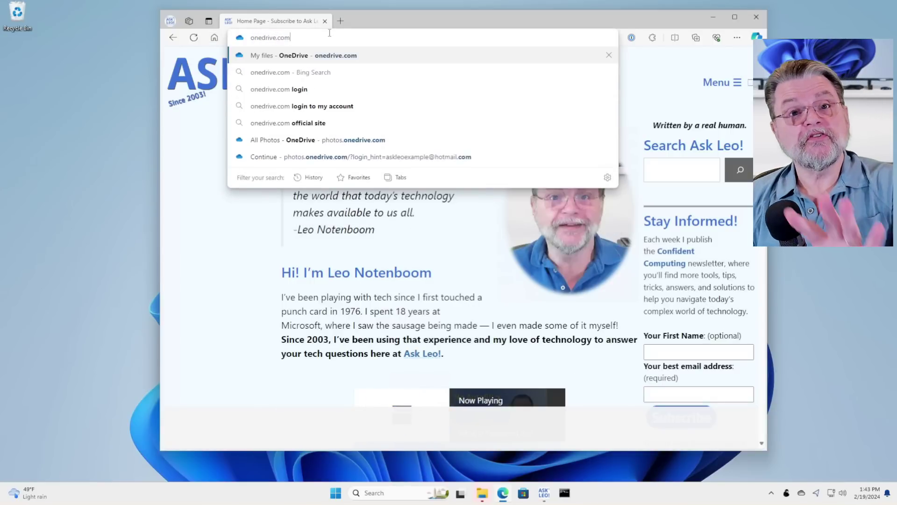
pyautogui.press('Return')
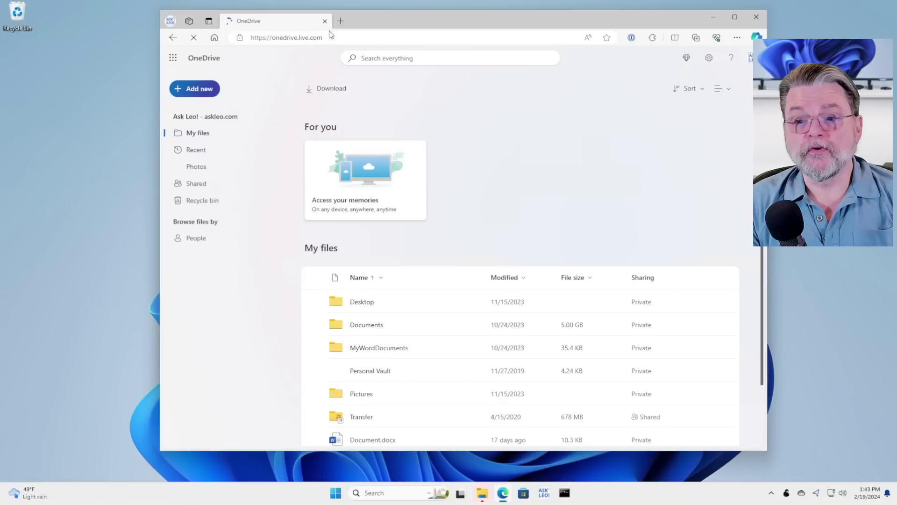
pyautogui.scroll(-1, 465, 207)
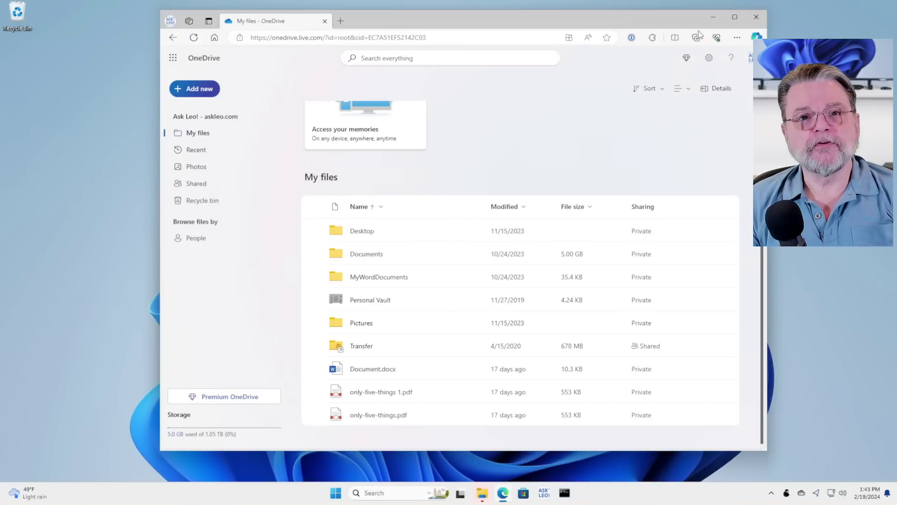
pyautogui.click(713, 17)
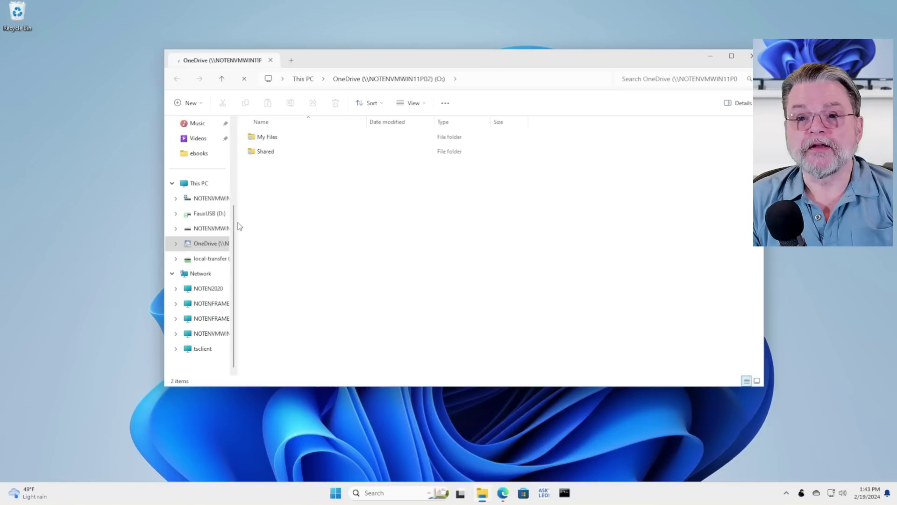
# Widen Explorer's navigation pane and open My Files on the O: drive.
pyautogui.scroll(3, 236, 178)
pyautogui.moveTo(236, 177); pyautogui.dragTo(285, 181)
pyautogui.scroll(-3, 243, 280)
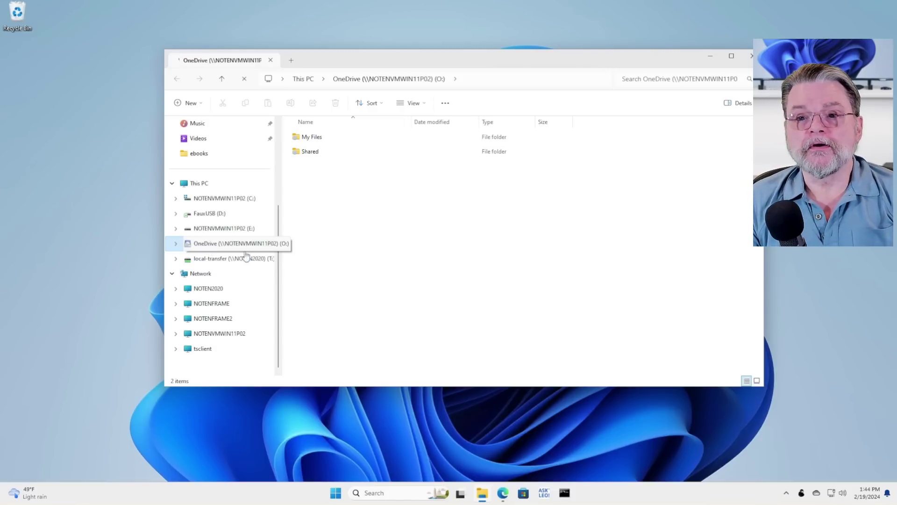
pyautogui.doubleClick(312, 137)
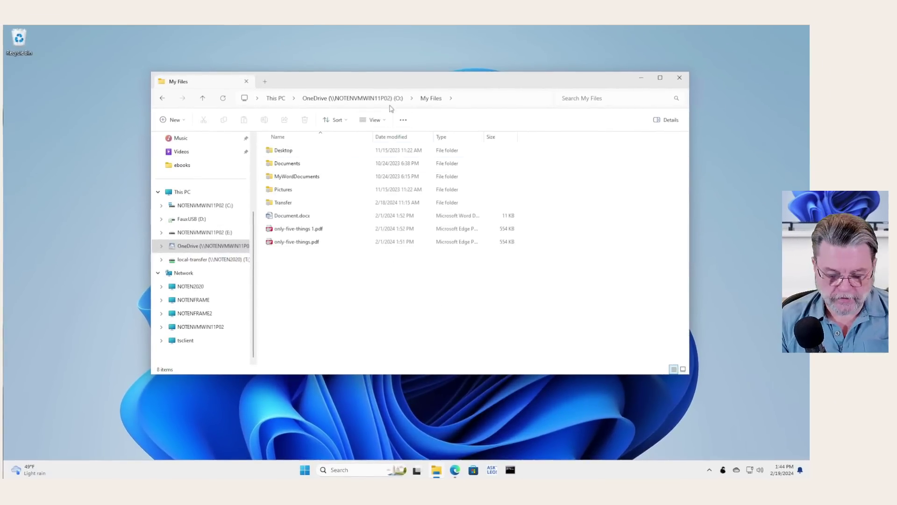
# Snap Explorer right and Edge left, then open Documents in both windows.
pyautogui.press('super+Right')
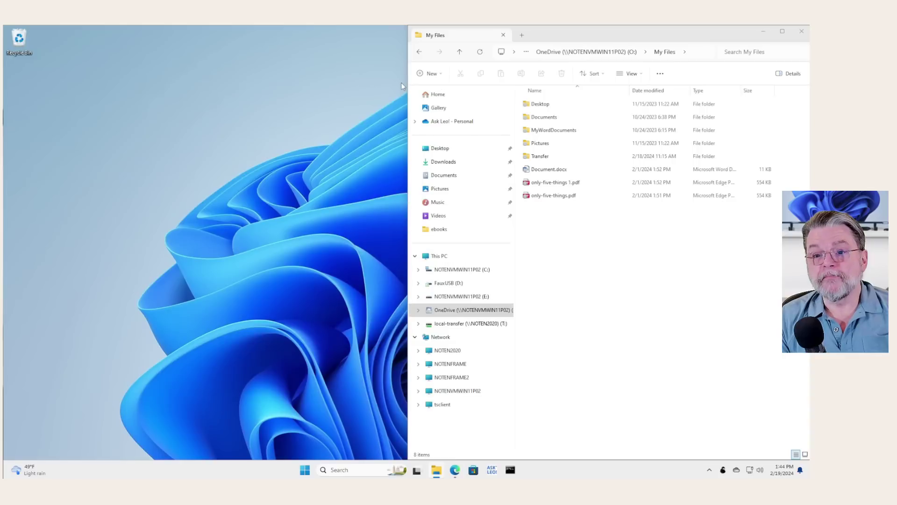
pyautogui.click(256, 229)
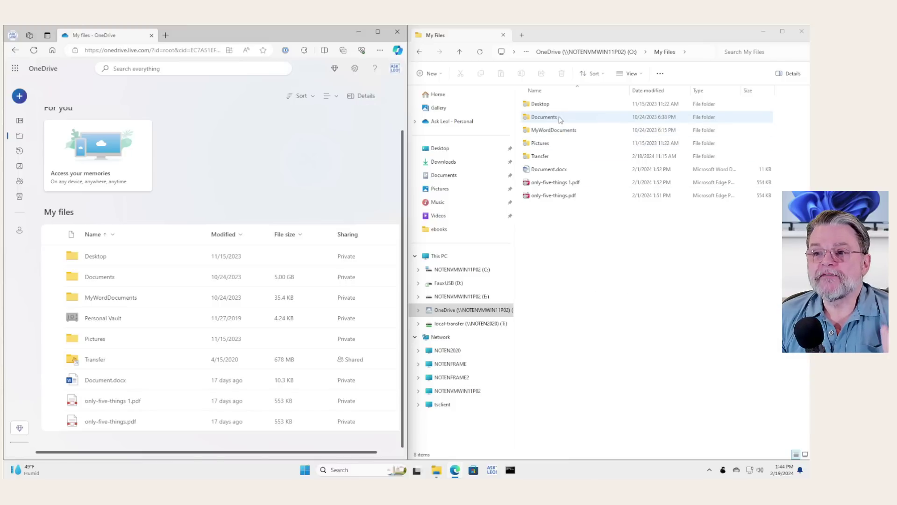
pyautogui.doubleClick(560, 118)
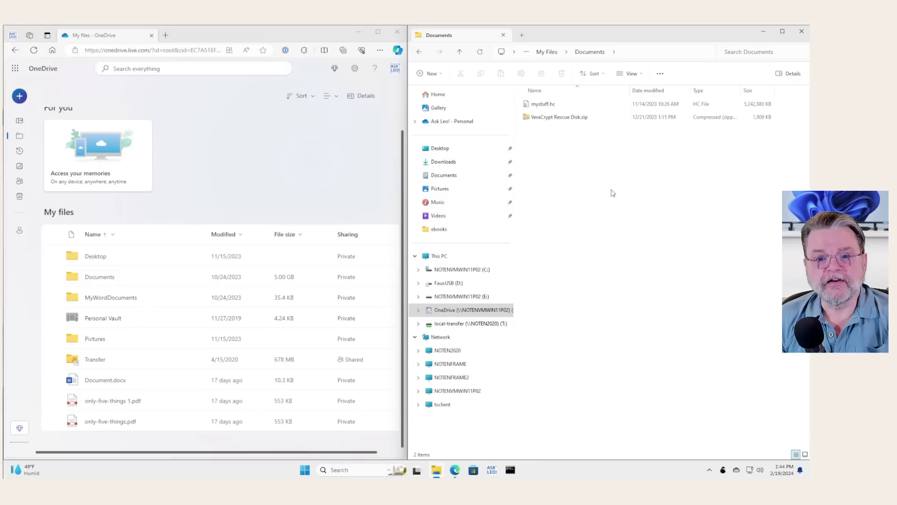
pyautogui.click(96, 277)
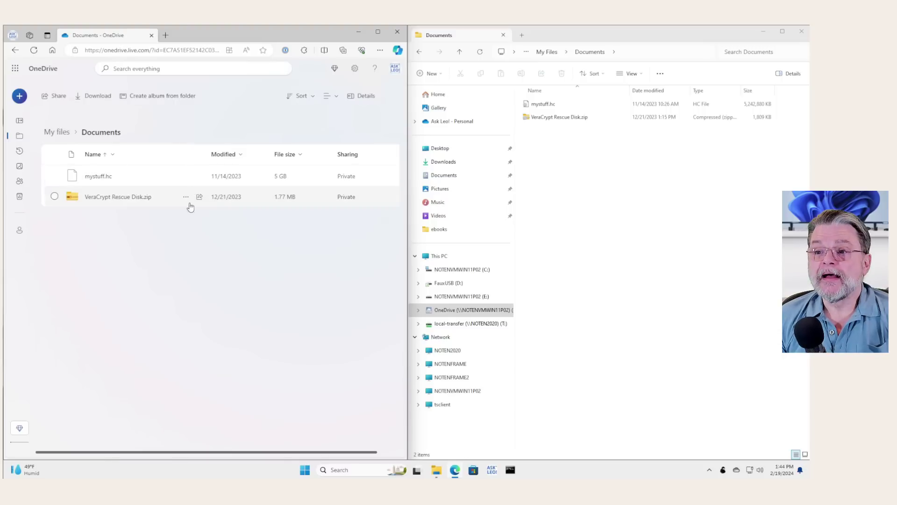
# Permanently delete mystuff.hc from O: Documents and refresh OneDrive web to confirm it's gone.
pyautogui.click(560, 104)
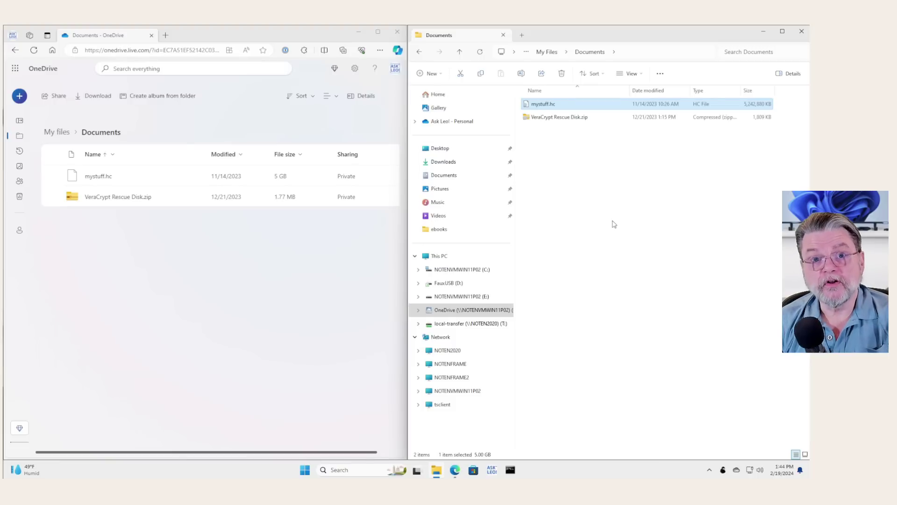
pyautogui.hotkey('shift', 'Delete')
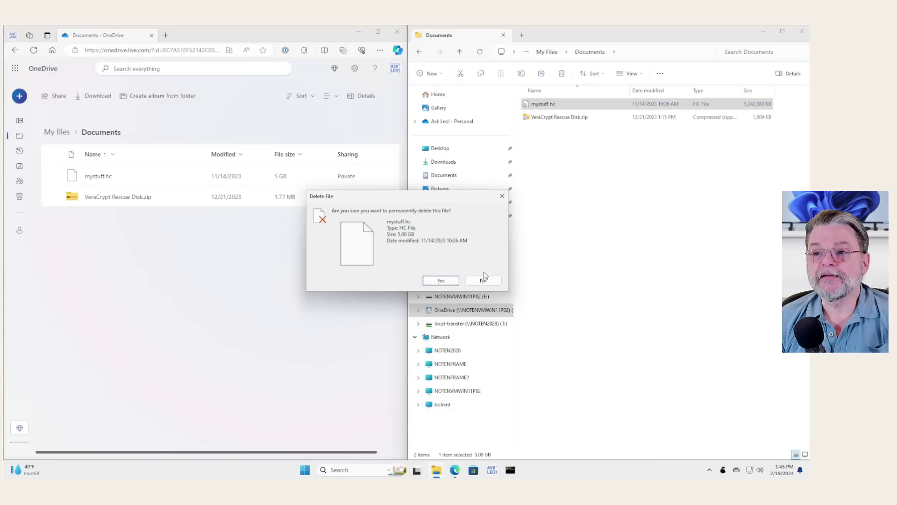
pyautogui.click(442, 281)
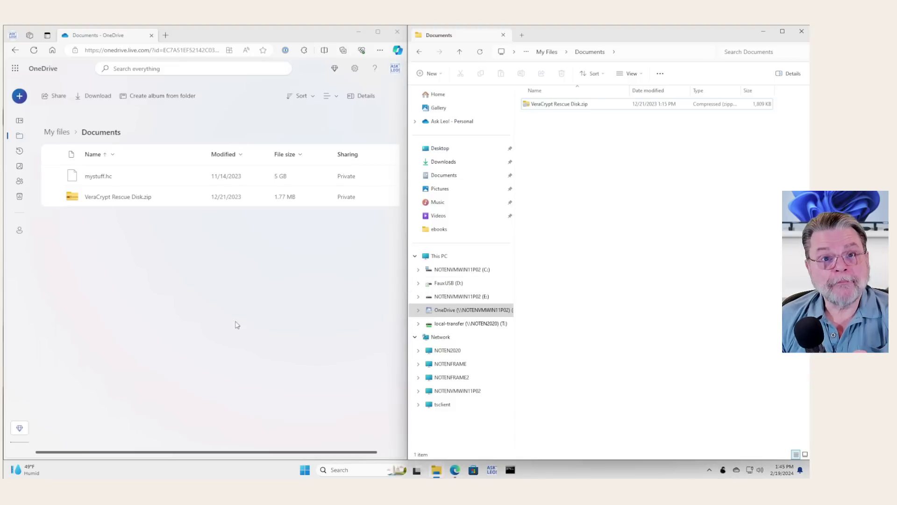
pyautogui.click(185, 323)
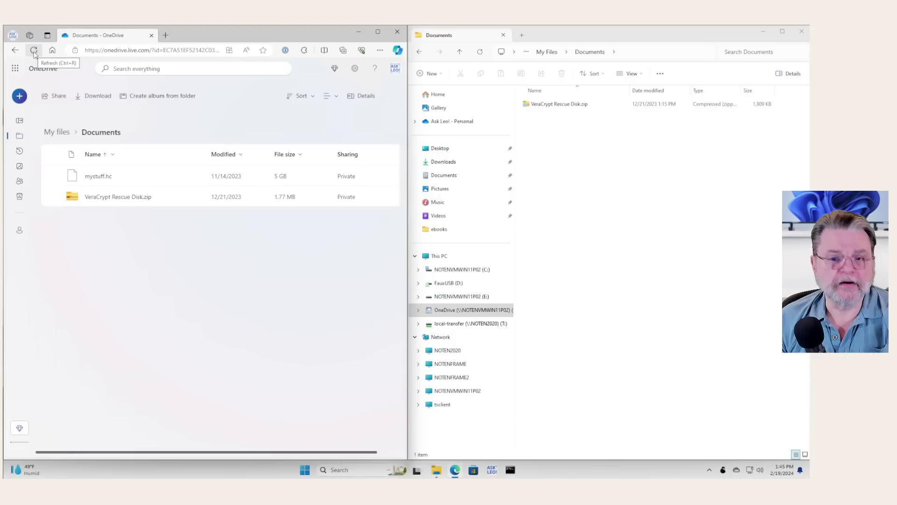
pyautogui.click(33, 51)
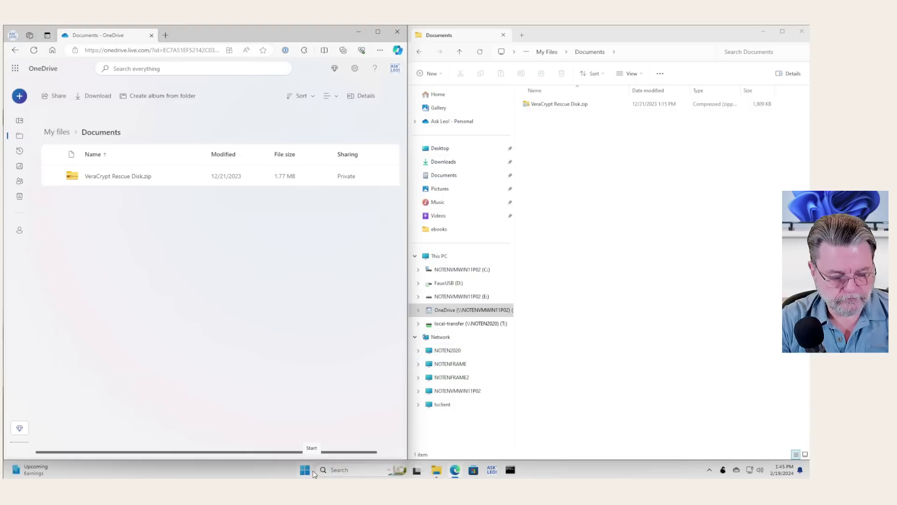
# Launch Notepad from the Run box.
pyautogui.press('super+r')
pyautogui.write('no')
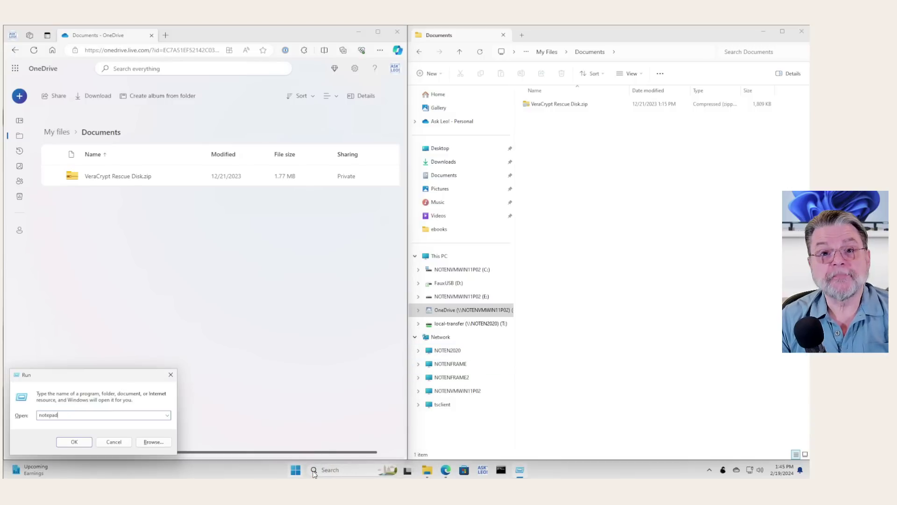
pyautogui.write('tepad')
pyautogui.press('Return')
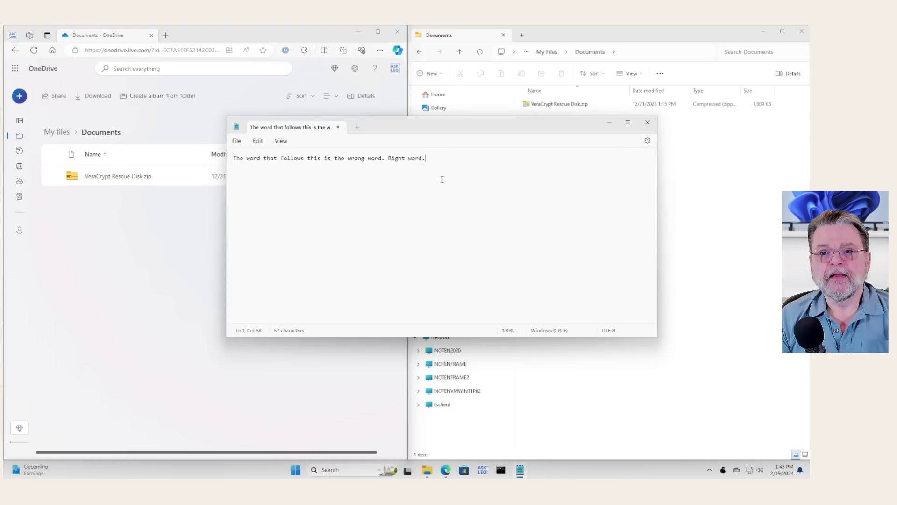
# Browse the Open dialog to O:\My Files\Documents, cancel, then start Save As for the note.
pyautogui.click(236, 141)
pyautogui.click(250, 184)
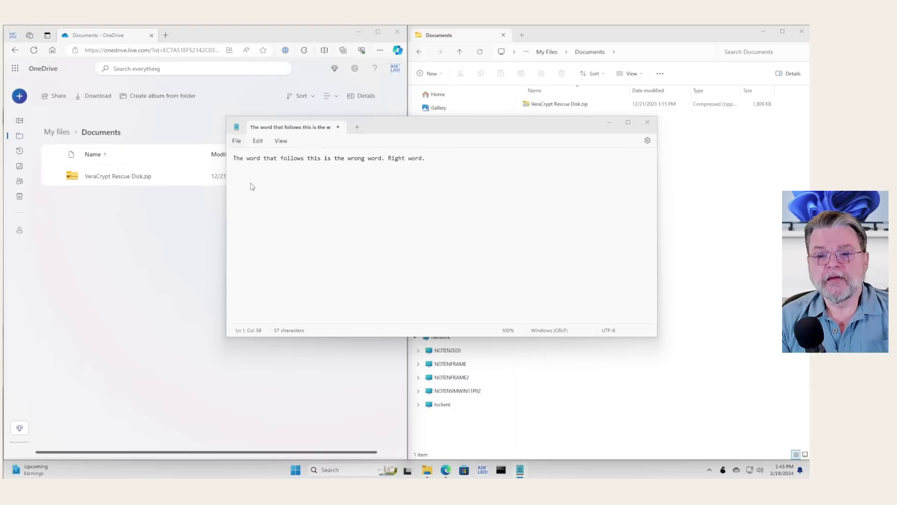
pyautogui.scroll(-2, 262, 234)
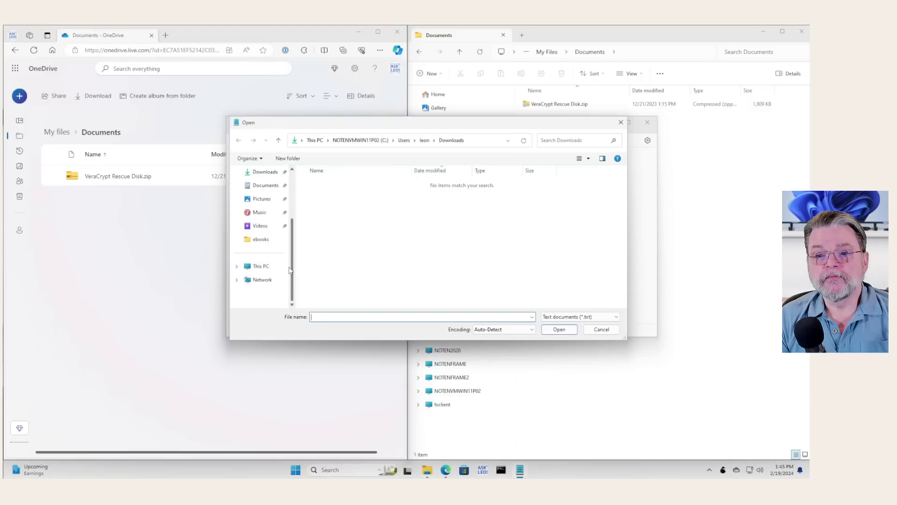
pyautogui.click(237, 266)
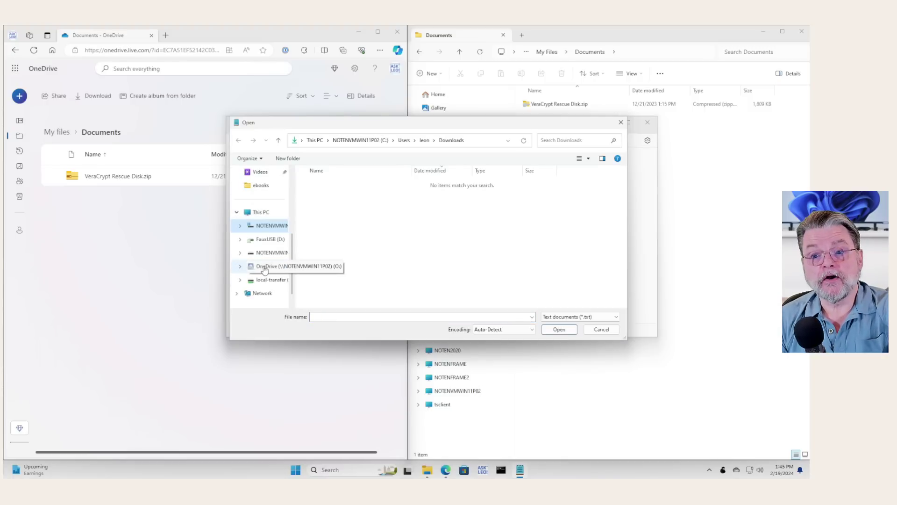
pyautogui.click(265, 270)
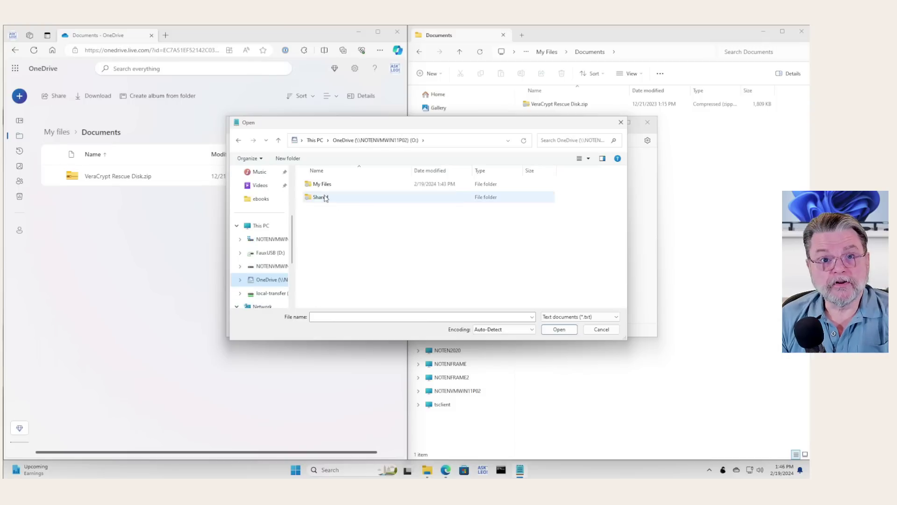
pyautogui.doubleClick(318, 185)
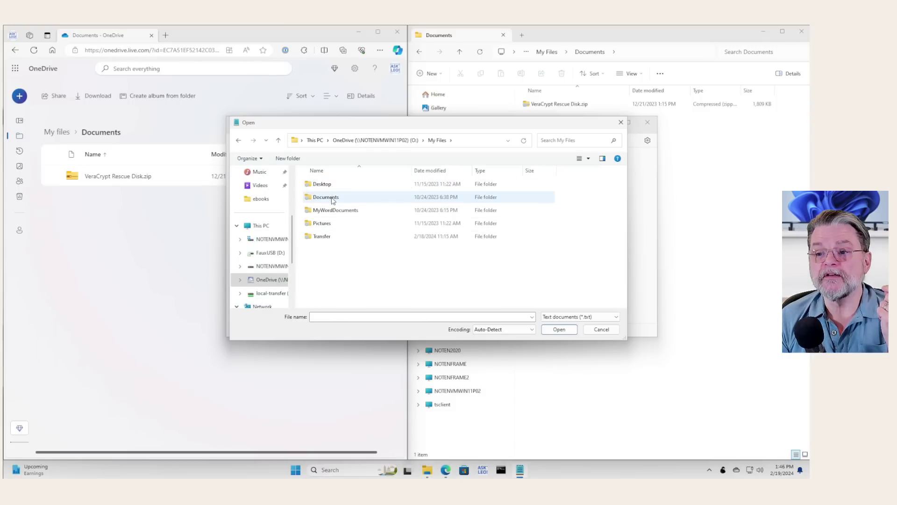
pyautogui.doubleClick(333, 200)
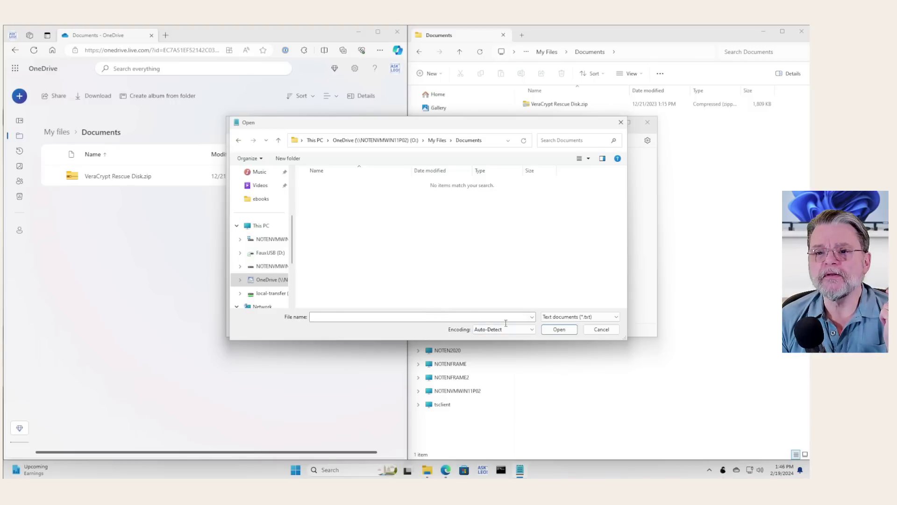
pyautogui.click(601, 329)
pyautogui.click(237, 141)
pyautogui.click(251, 218)
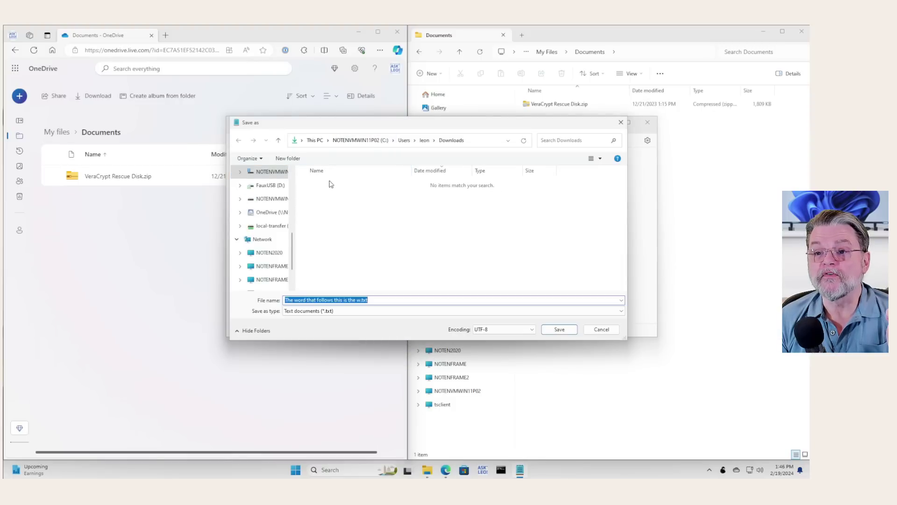
# Save the note into the O:\My Files\Documents folder.
pyautogui.click(270, 212)
pyautogui.click(340, 185)
pyautogui.doubleClick(340, 185)
pyautogui.doubleClick(336, 200)
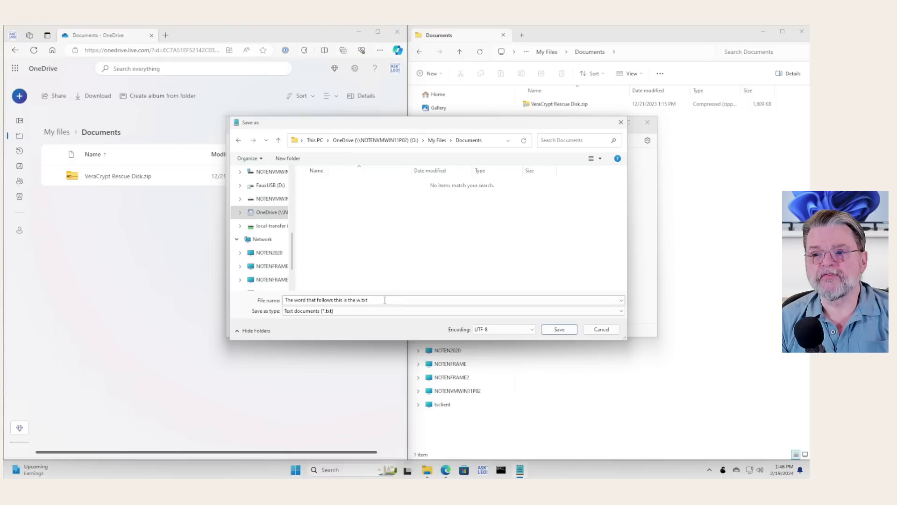
pyautogui.click(561, 331)
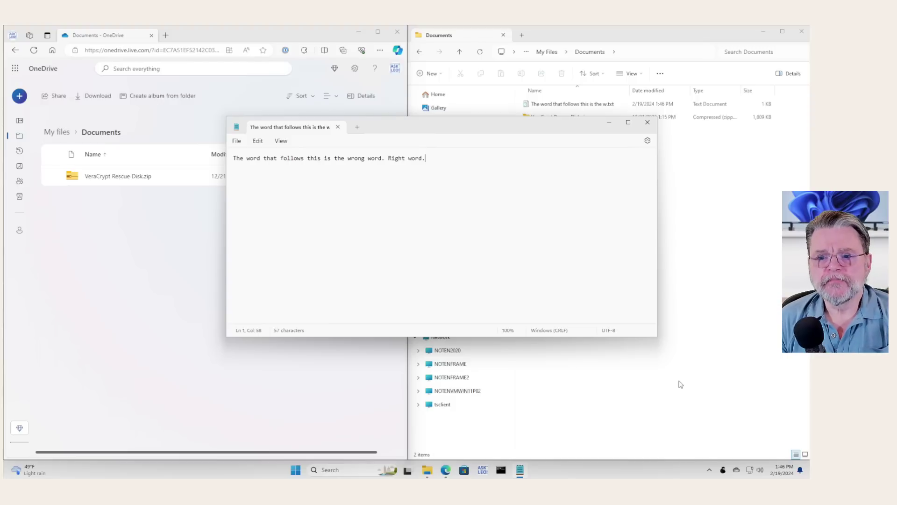
# Reload the OneDrive web Documents page so the new 57-byte text file appears.
pyautogui.click(173, 329)
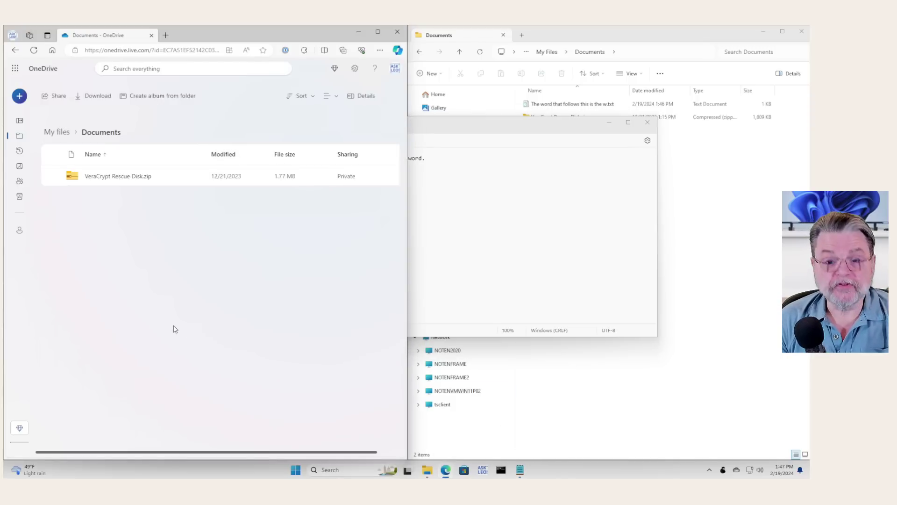
pyautogui.press('F5')
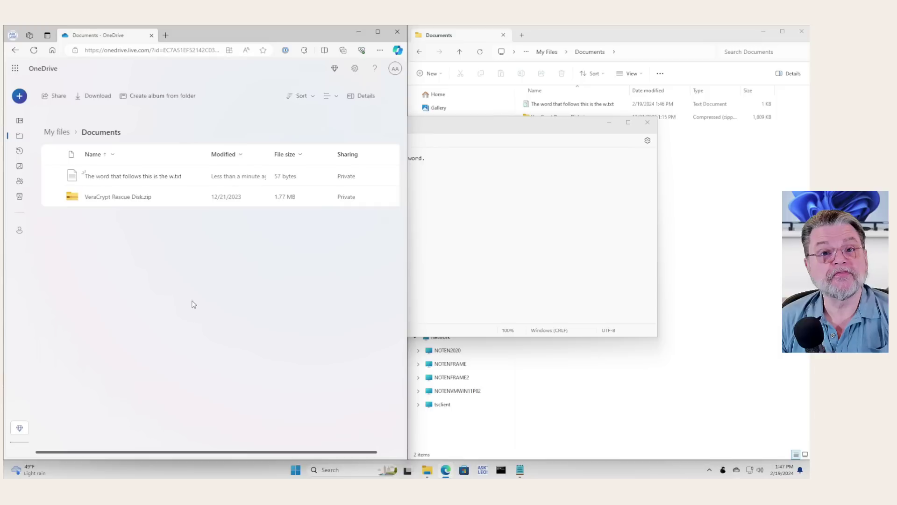